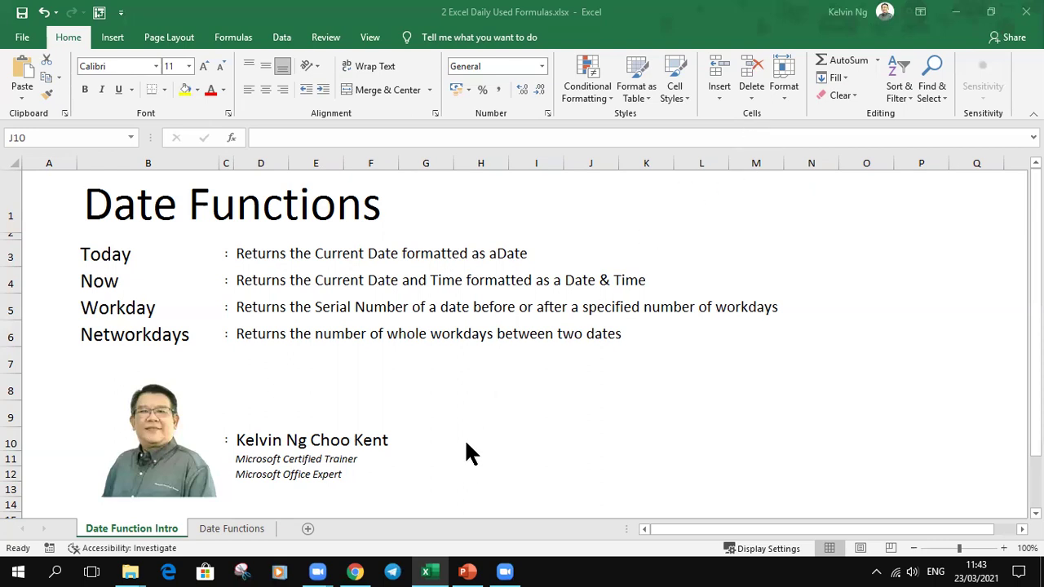
# - On the Date Functions sheet, enter =C3-"23/03/2021" in D3 as the static countdown to 2021 Christmas
pyautogui.click(235, 528)
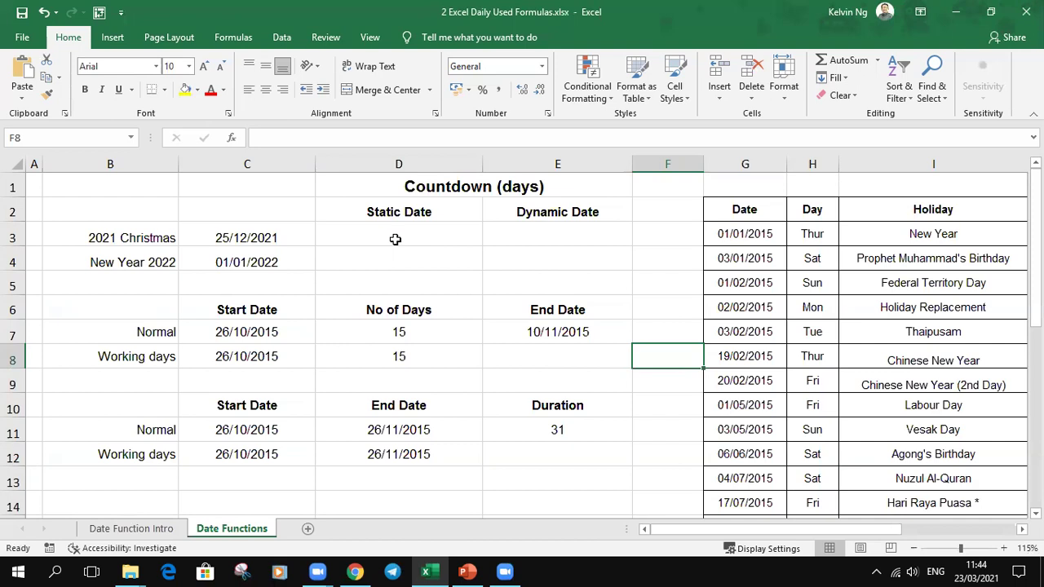
pyautogui.click(395, 239)
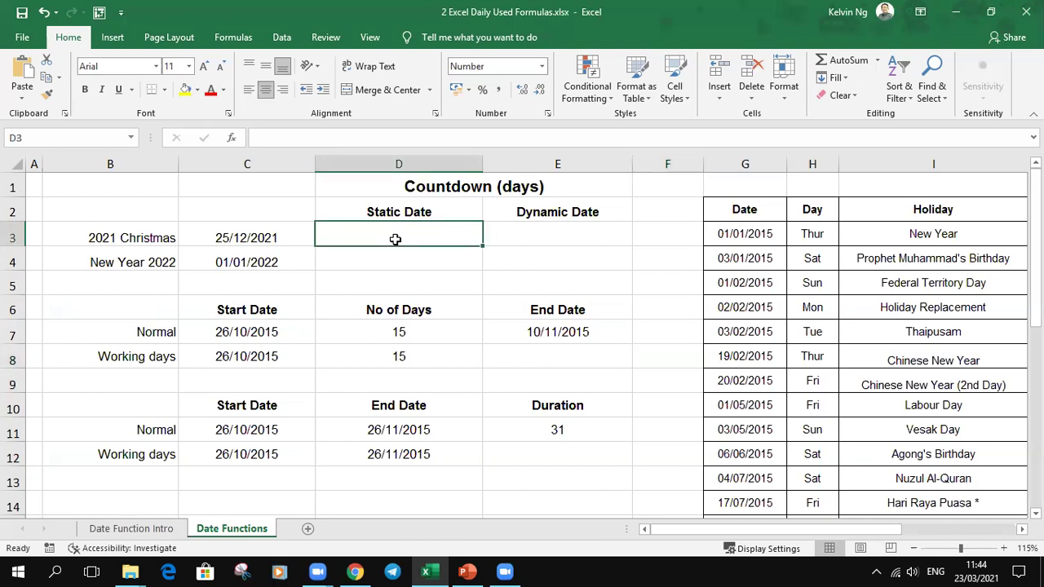
pyautogui.write('=')
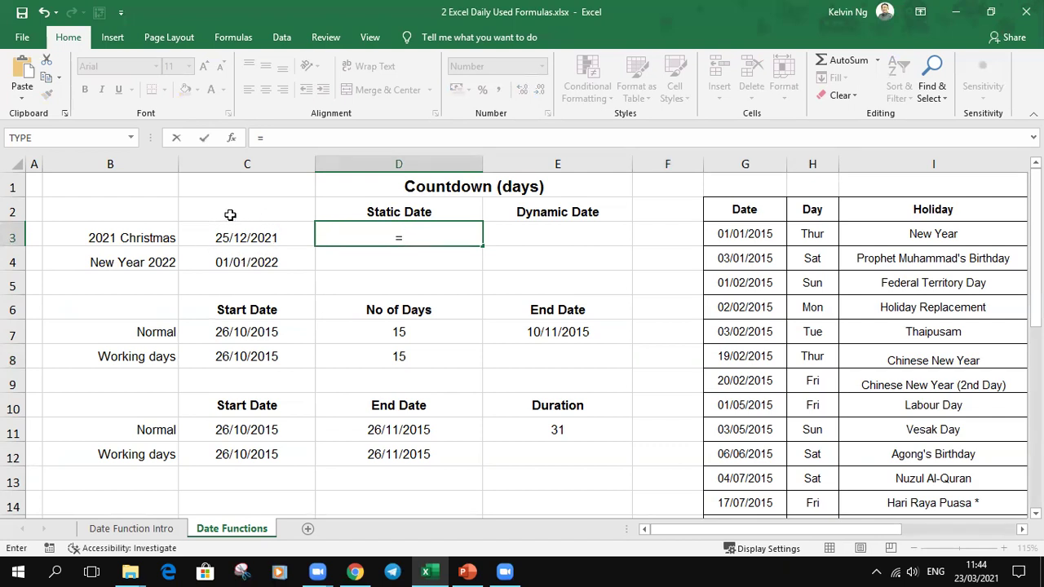
pyautogui.click(269, 237)
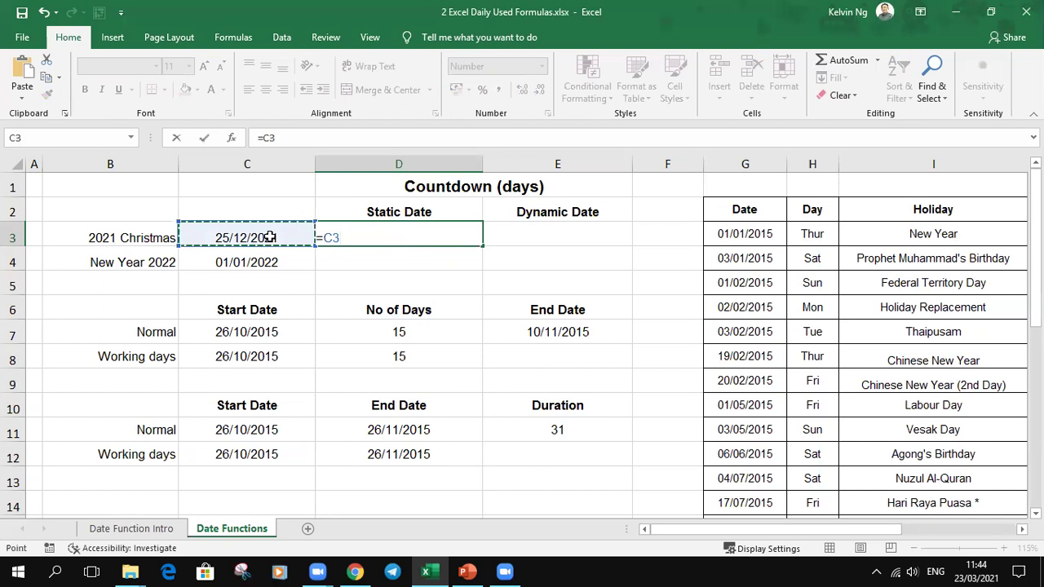
pyautogui.write('-')
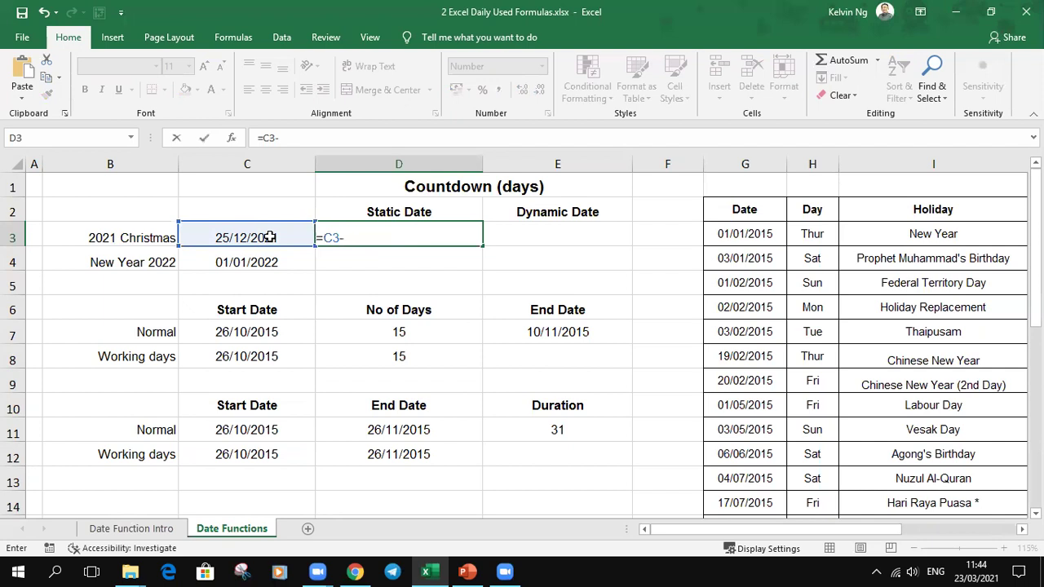
pyautogui.write('"23/03/2021')
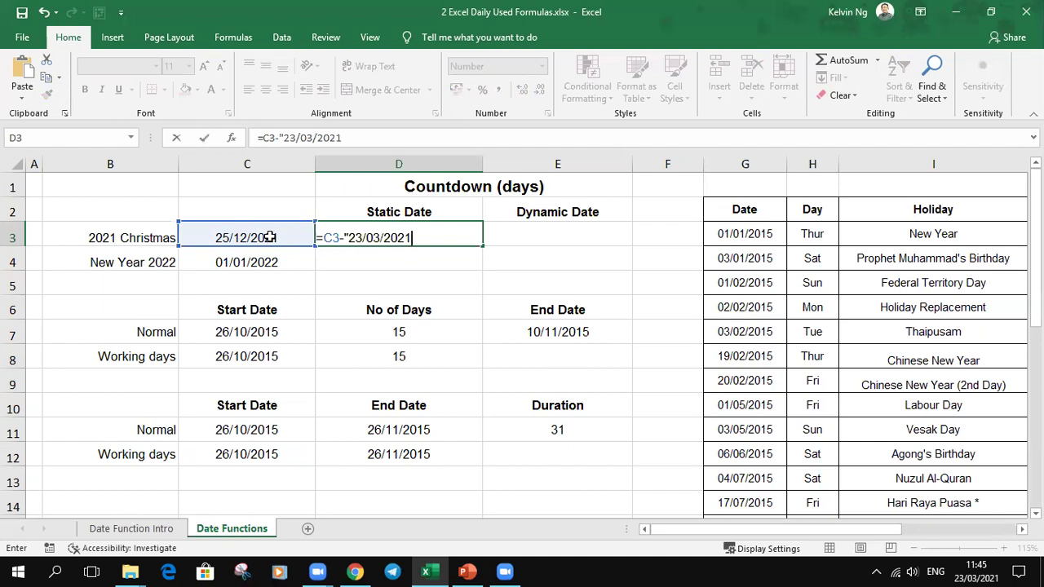
pyautogui.write('"')
pyautogui.press('Return')
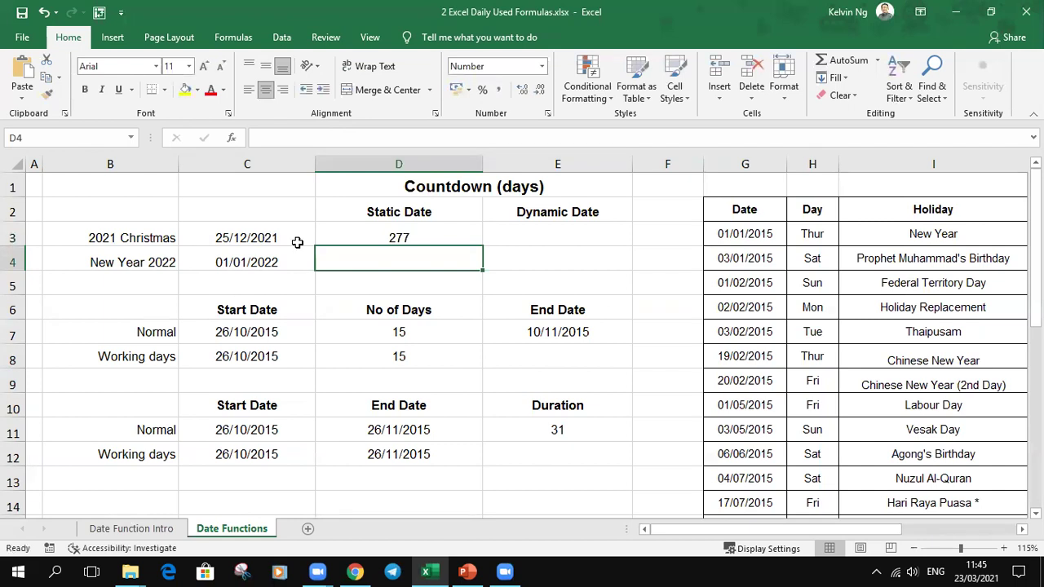
# - Copy the static countdown formula from D3 down to D4 and review the fixed date inside the D3 formula
pyautogui.click(445, 238)
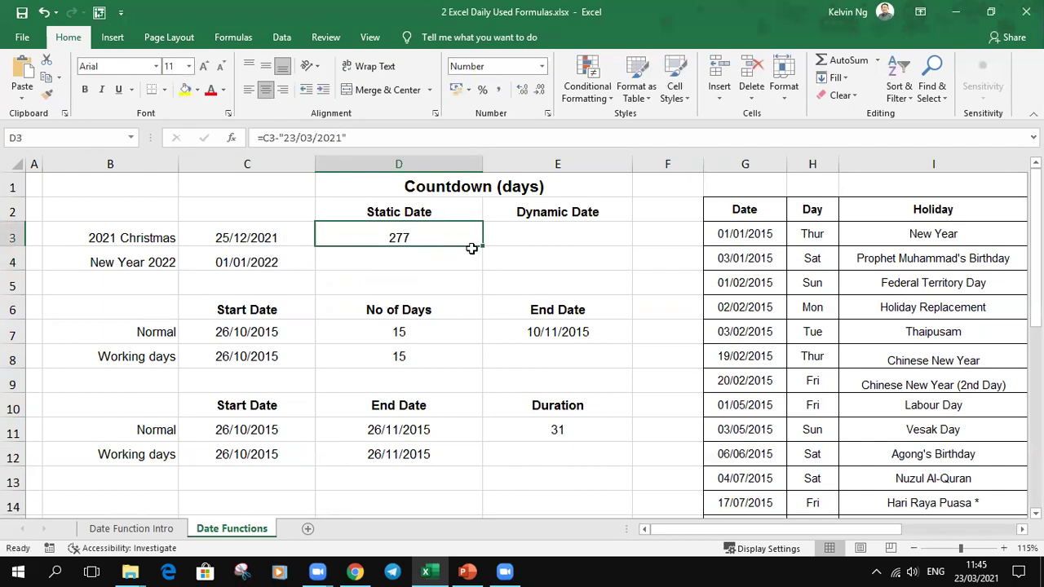
pyautogui.moveTo(481, 247); pyautogui.dragTo(480, 264)
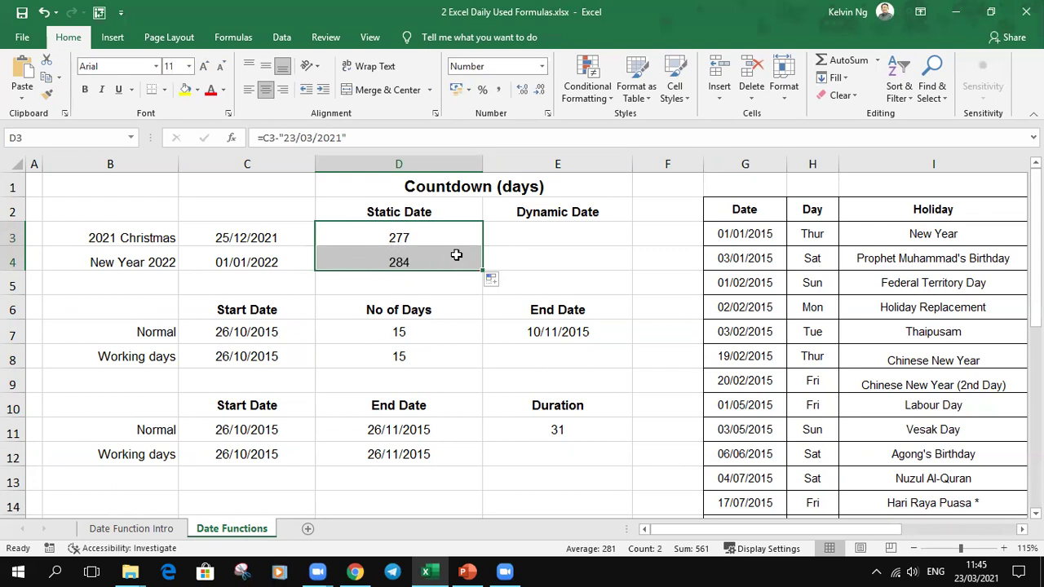
pyautogui.moveTo(435, 236); pyautogui.dragTo(436, 262)
pyautogui.click(447, 239)
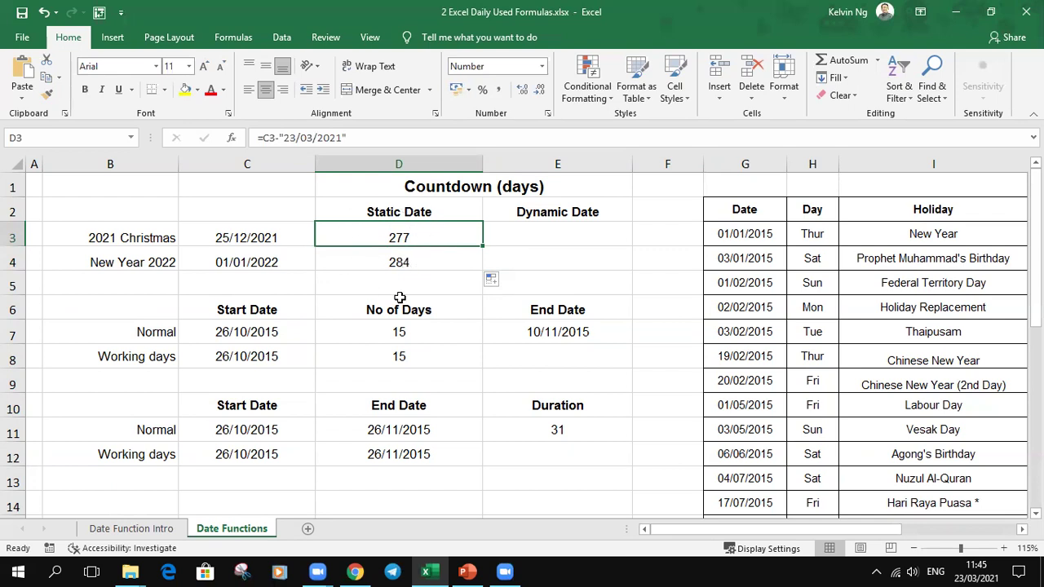
pyautogui.doubleClick(444, 233)
pyautogui.moveTo(409, 237); pyautogui.dragTo(349, 237)
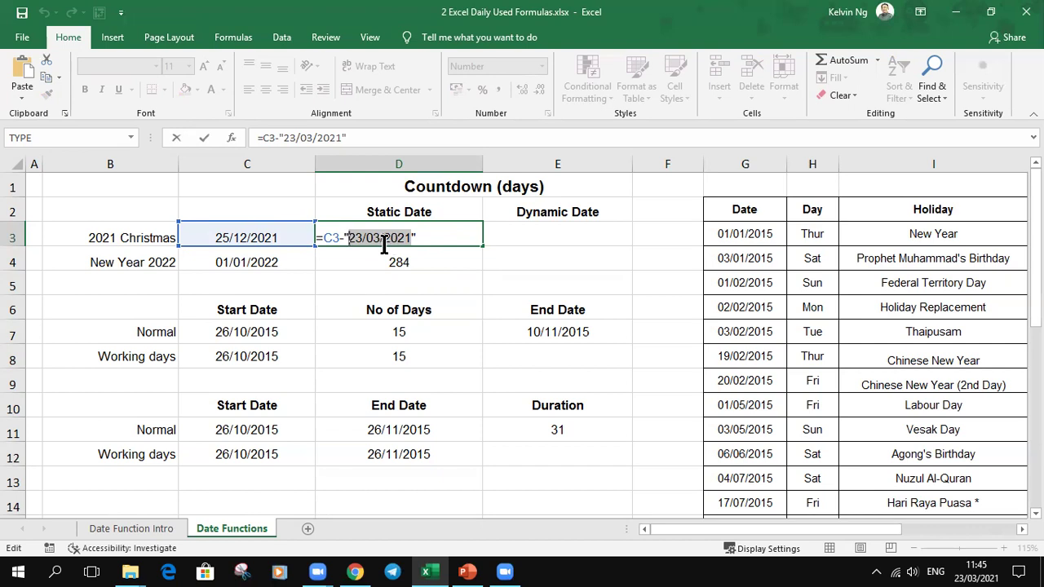
pyautogui.press('Return')
# - Enter =C3-TODAY() in E3 as the dynamic countdown to 2021 Christmas
pyautogui.click(559, 237)
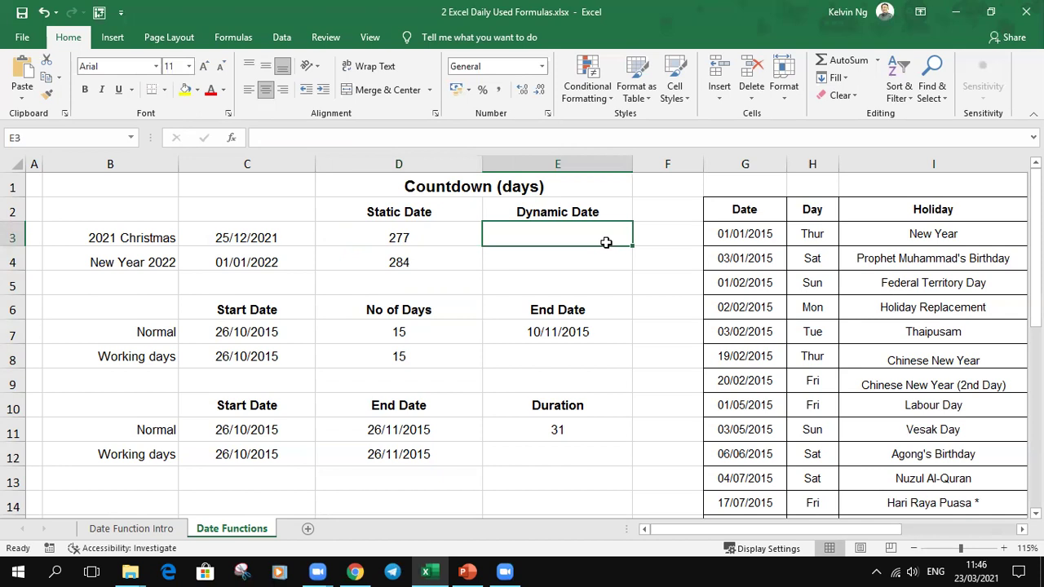
pyautogui.write('=')
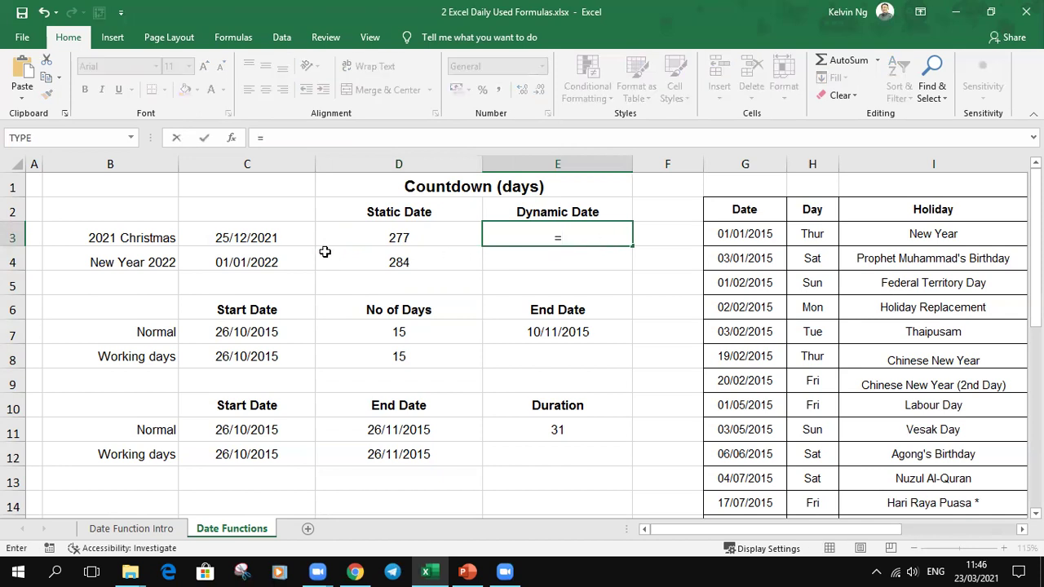
pyautogui.click(281, 239)
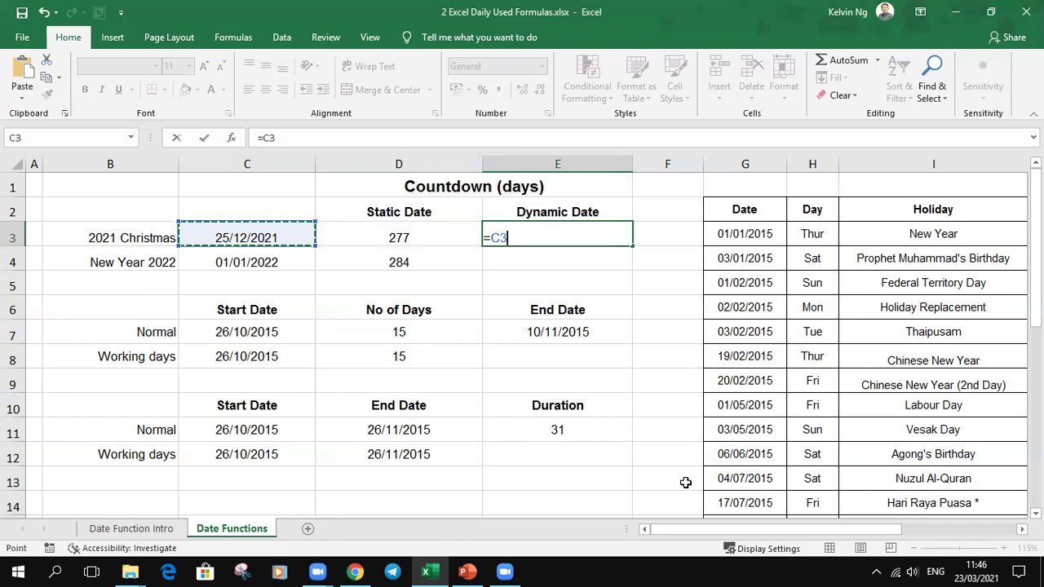
pyautogui.write('-')
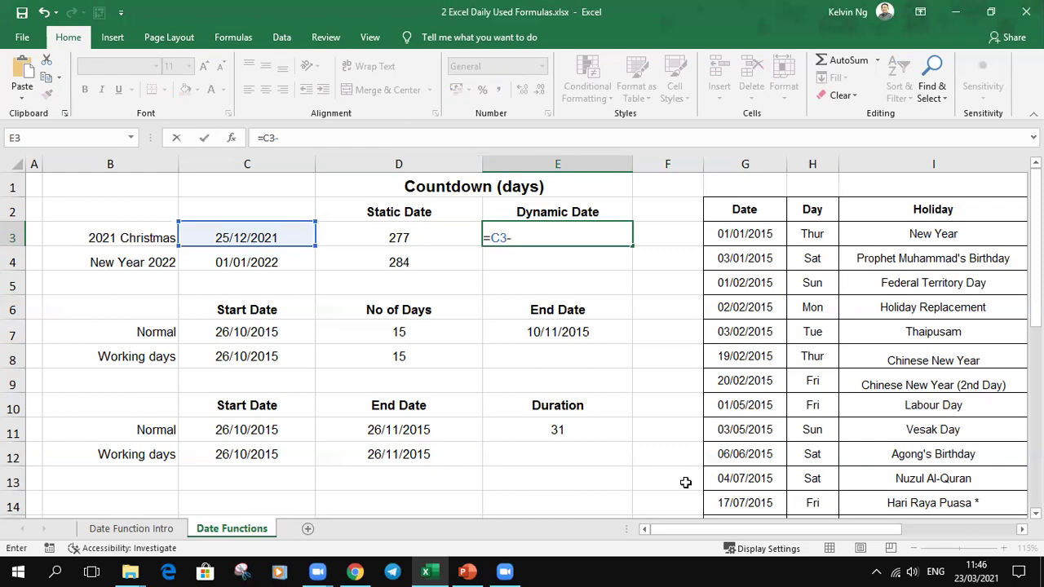
pyautogui.write('today')
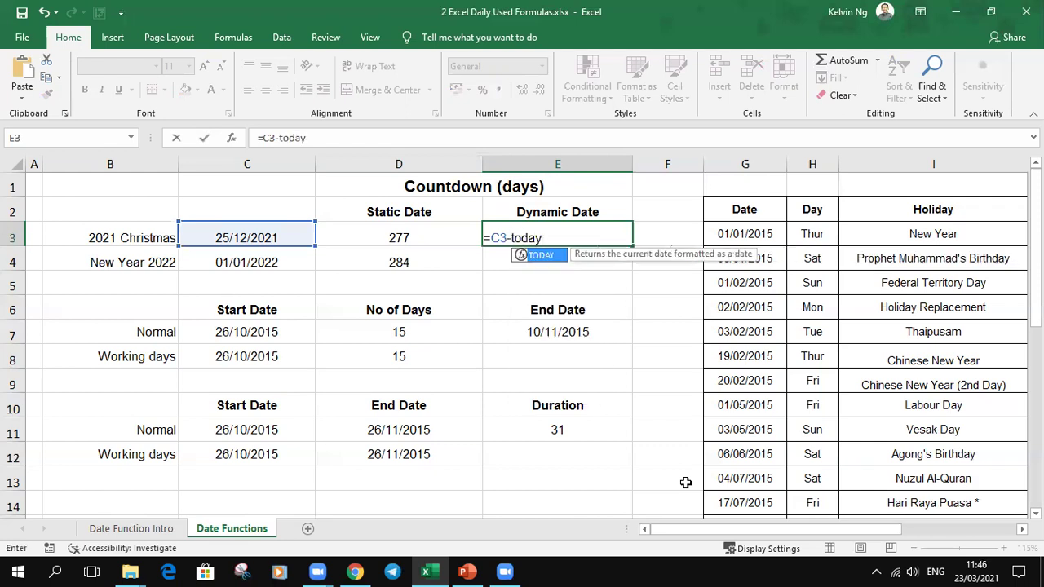
pyautogui.write('()')
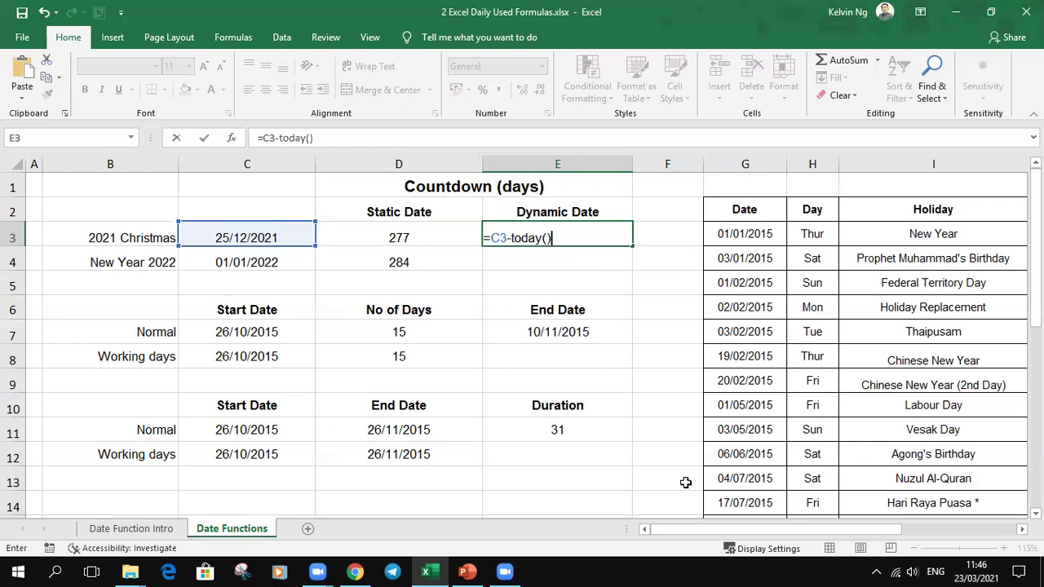
pyautogui.press('Return')
# - Set the number format of E3 to General and copy its formula down to E4 for New Year 2022
pyautogui.click(613, 239)
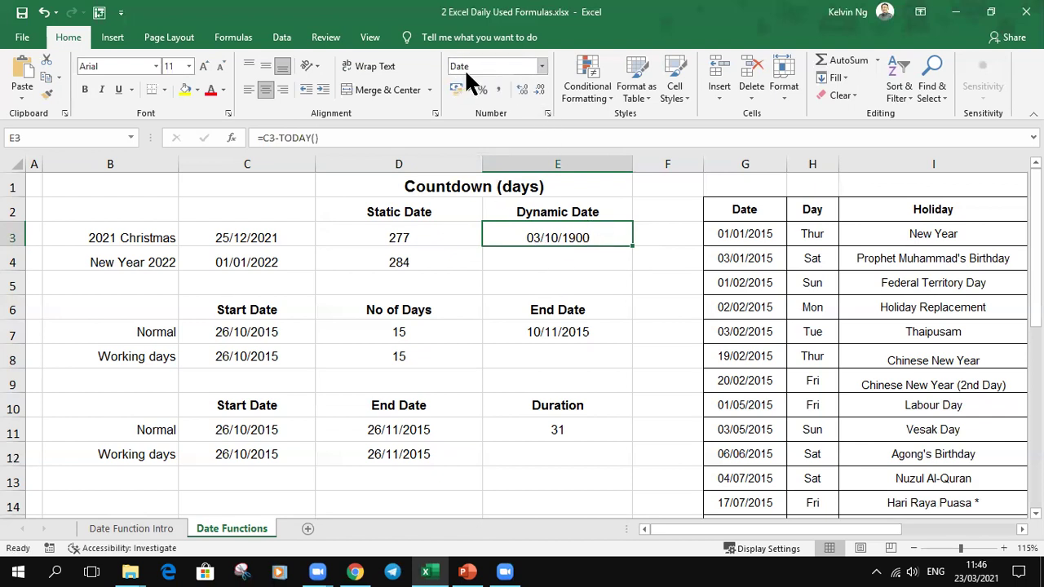
pyautogui.click(540, 66)
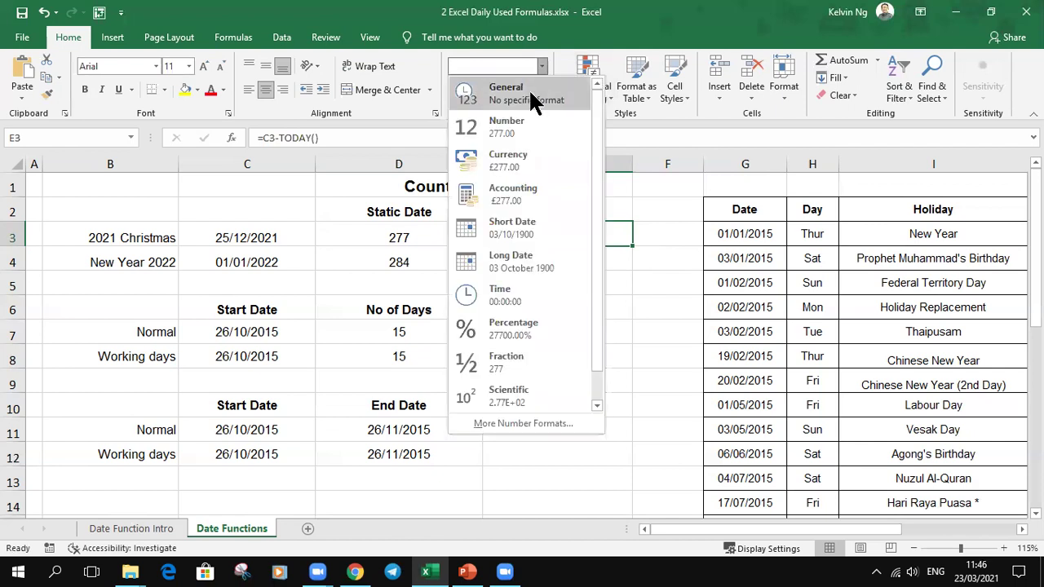
pyautogui.click(528, 89)
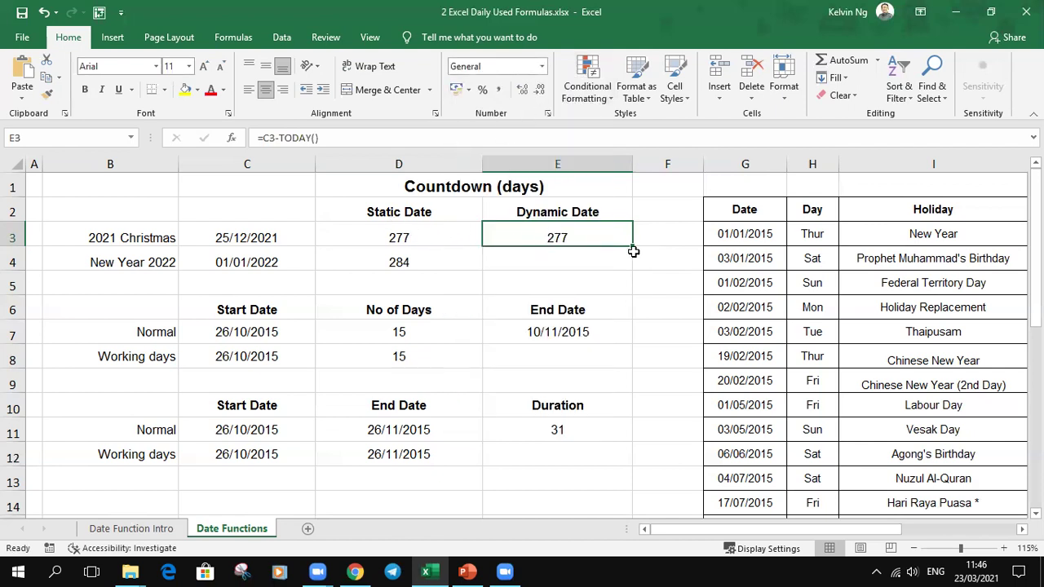
pyautogui.moveTo(630, 244); pyautogui.dragTo(624, 268)
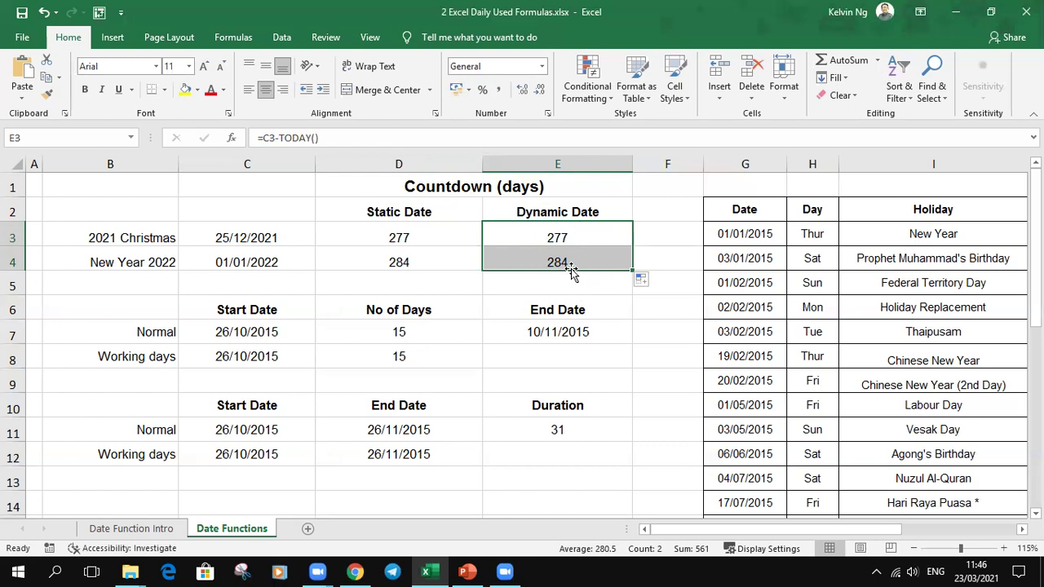
pyautogui.click(664, 253)
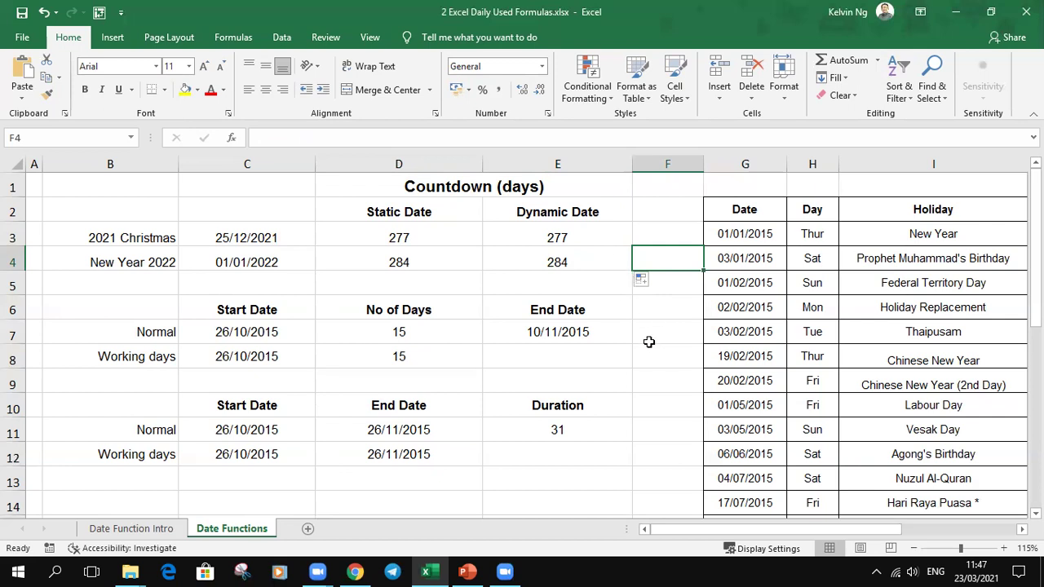
# - Examine the Normal and Working days rows of the End Date table and the formula behind the Normal end date in E7
pyautogui.scroll(-1, 640, 331)
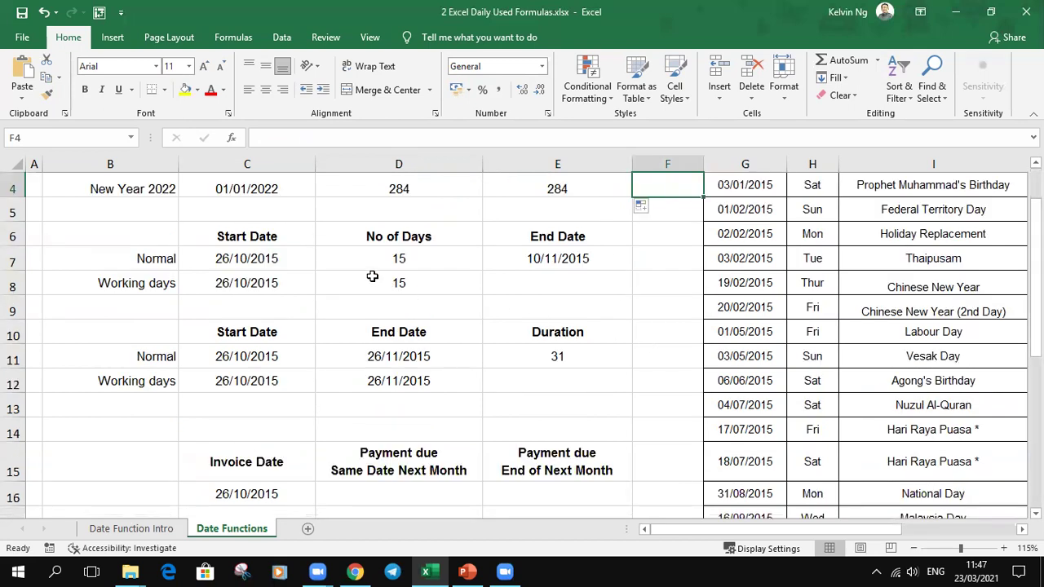
pyautogui.scroll(1, 622, 313)
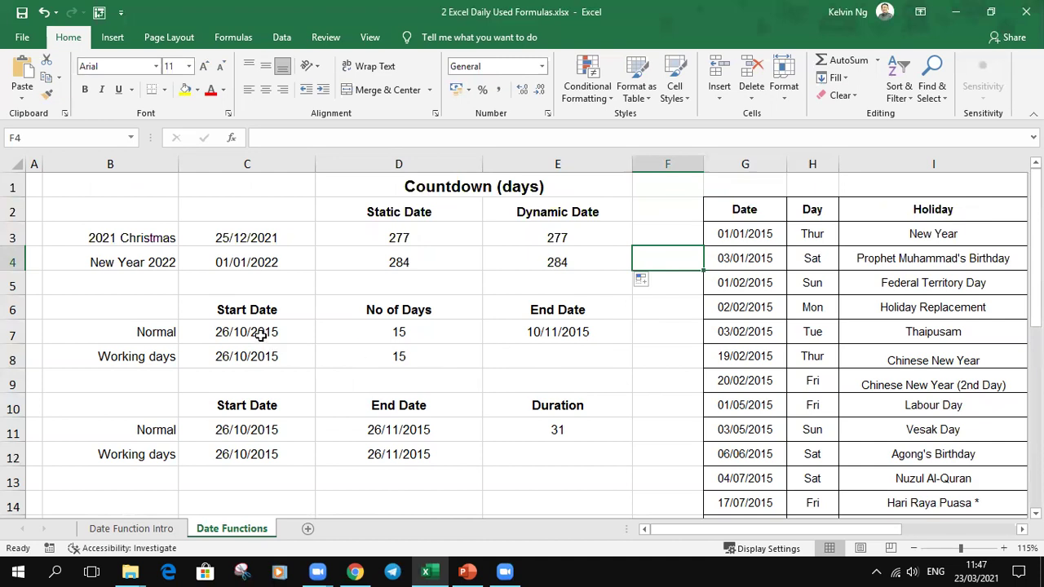
pyautogui.moveTo(139, 337); pyautogui.dragTo(532, 353)
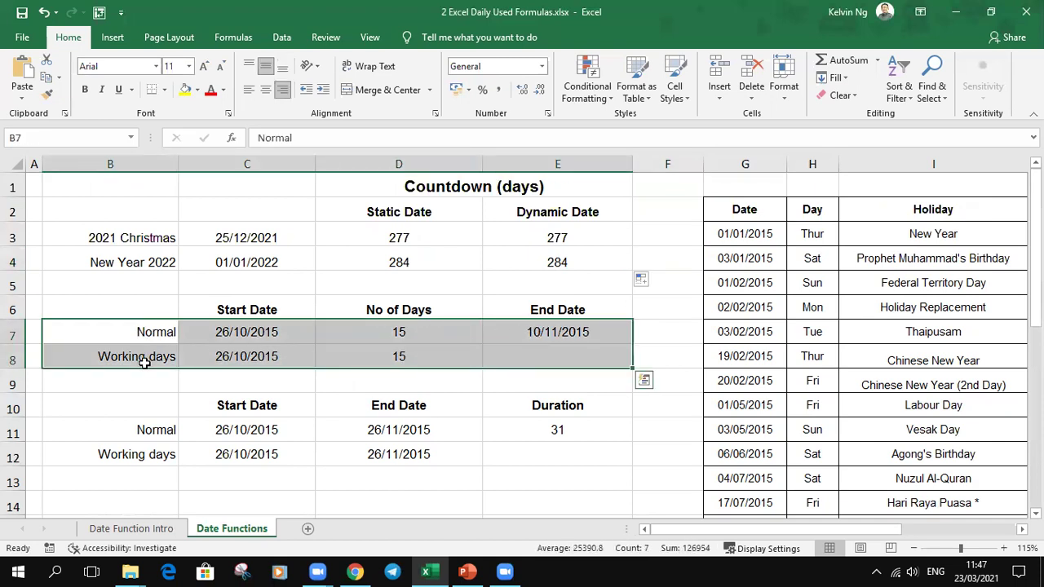
pyautogui.click(261, 328)
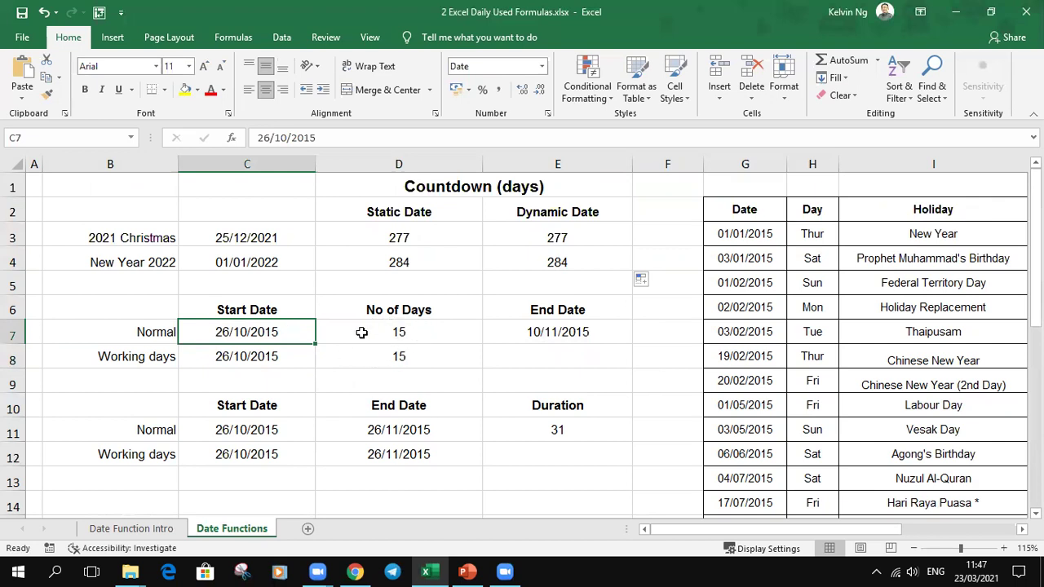
pyautogui.click(583, 331)
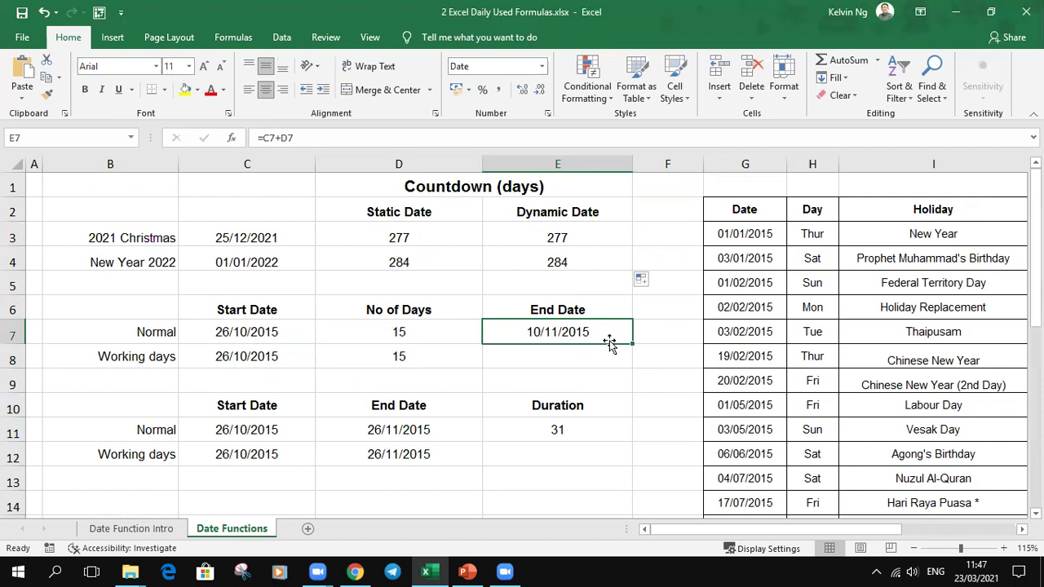
pyautogui.doubleClick(613, 330)
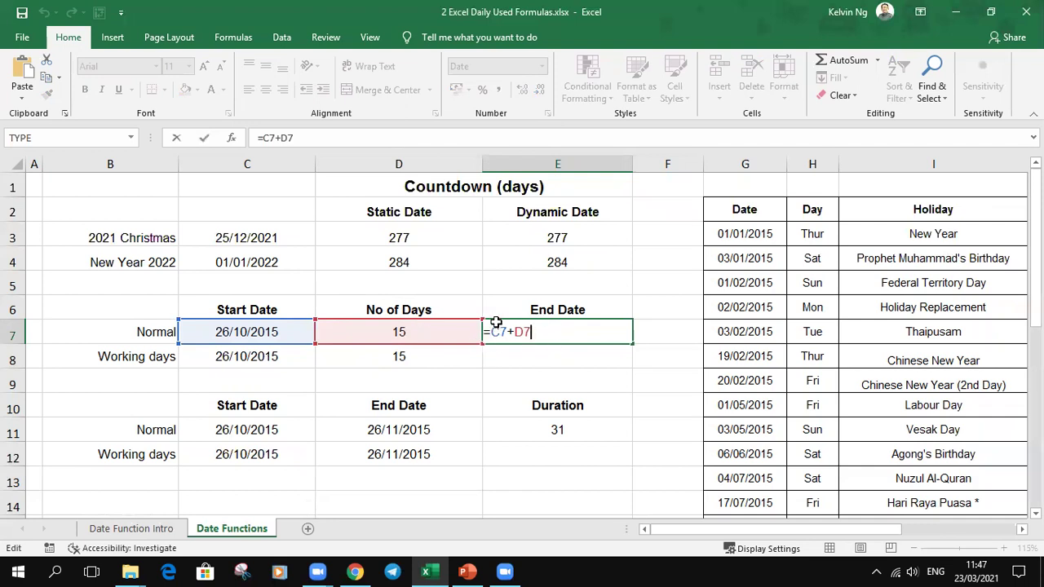
pyautogui.press('Return')
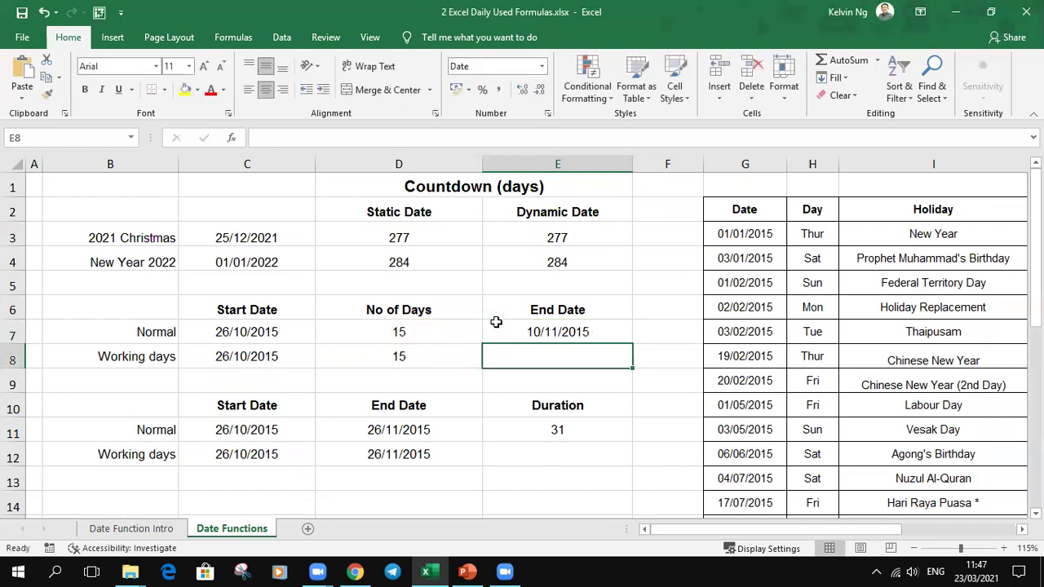
pyautogui.click(612, 333)
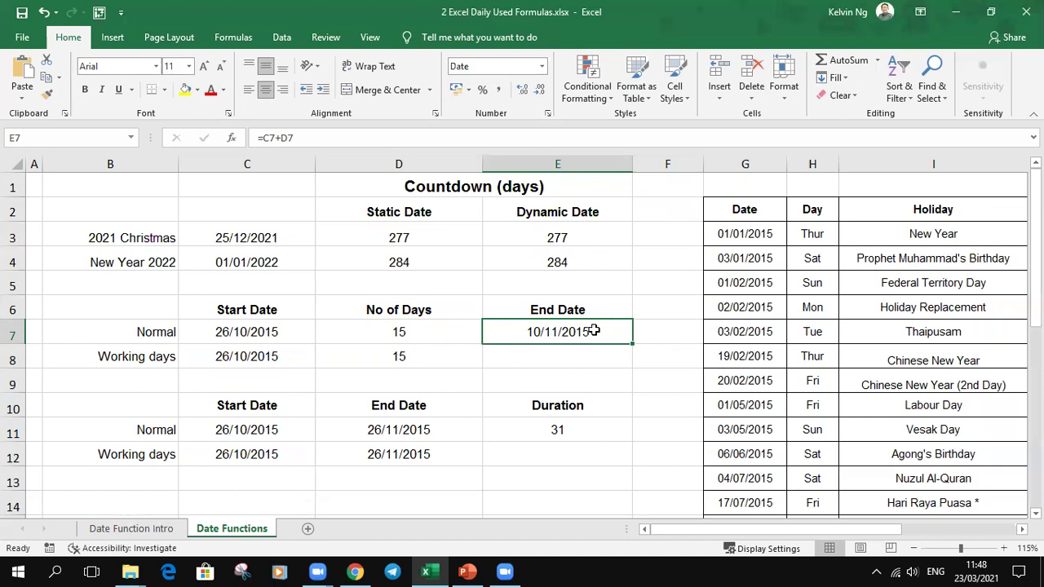
# - Enter =WORKDAY(C8,D8,G3:G22) in E8 to calculate the Working days end date excluding the listed holidays
pyautogui.click(578, 357)
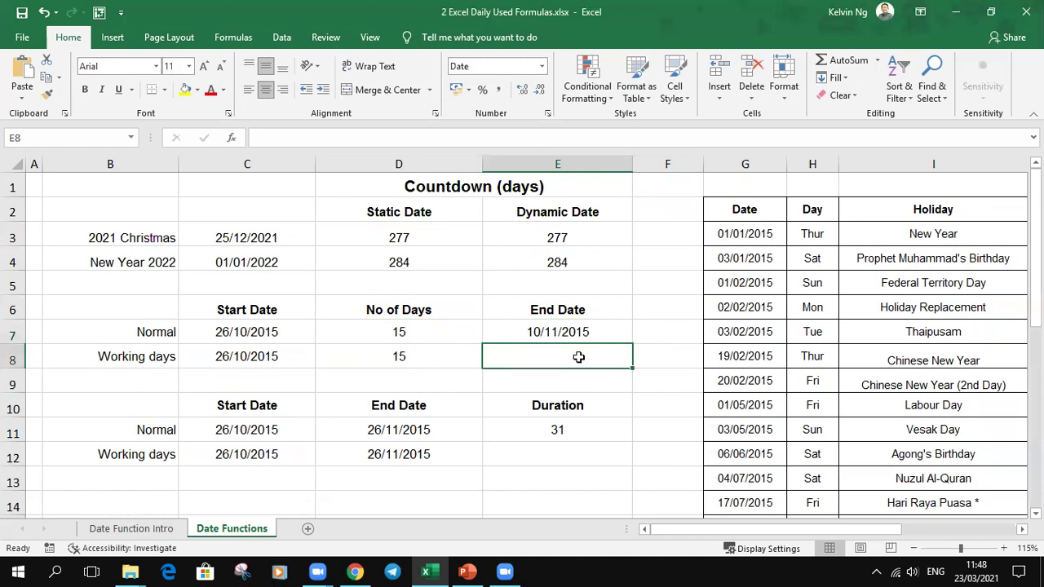
pyautogui.write('=')
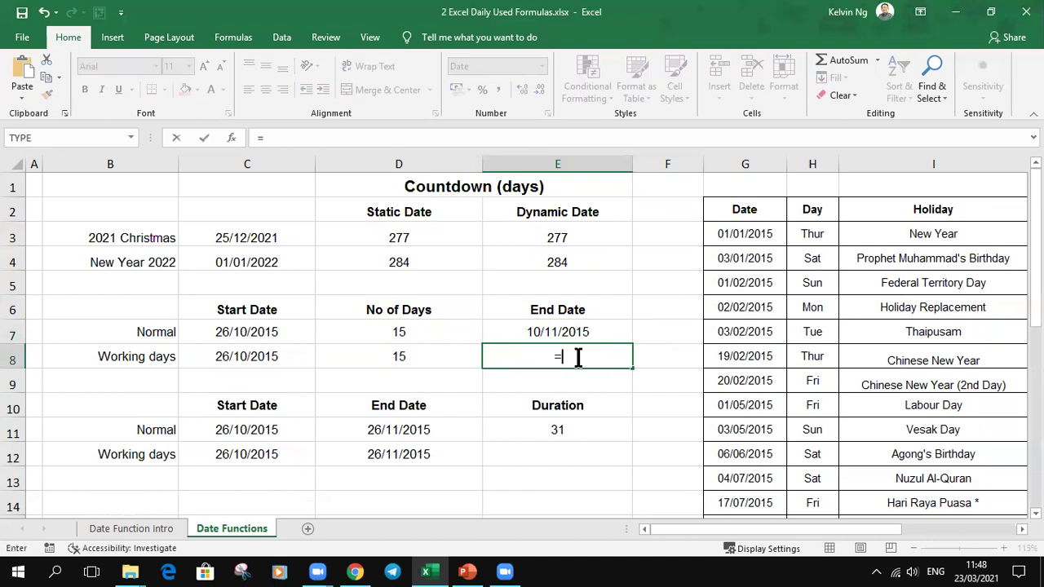
pyautogui.write('work')
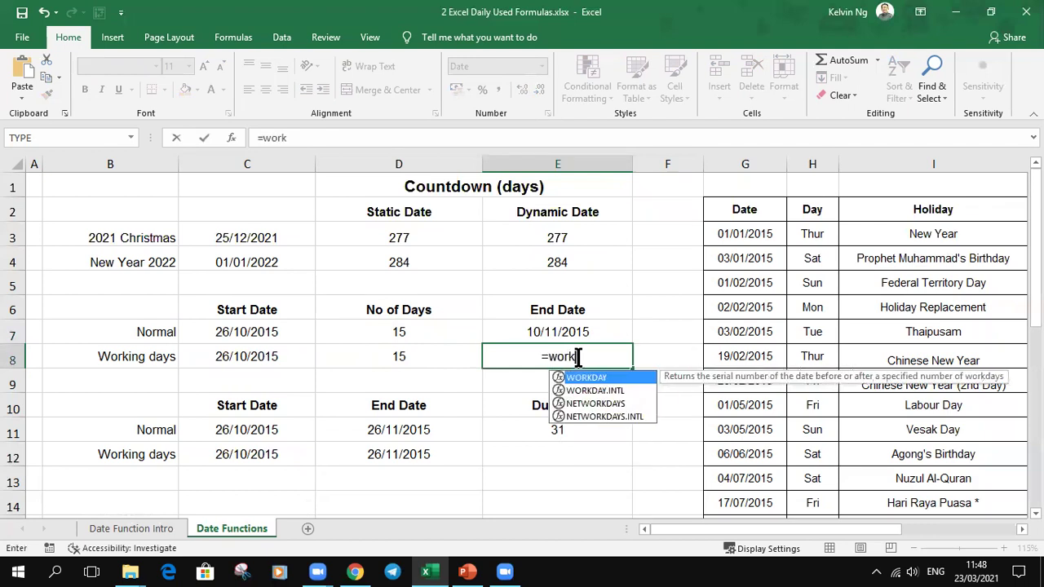
pyautogui.press('Tab')
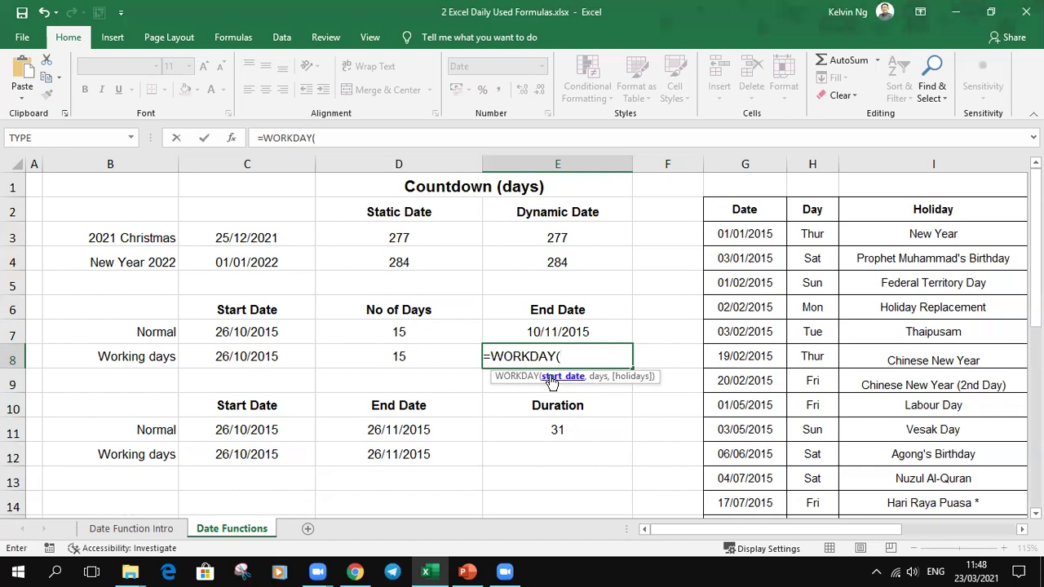
pyautogui.click(278, 357)
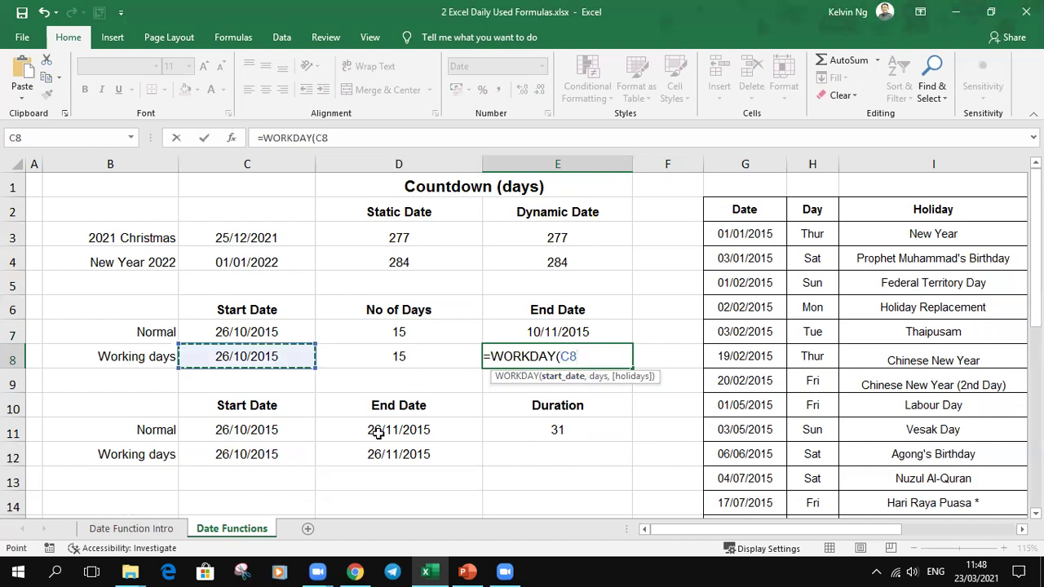
pyautogui.write(',')
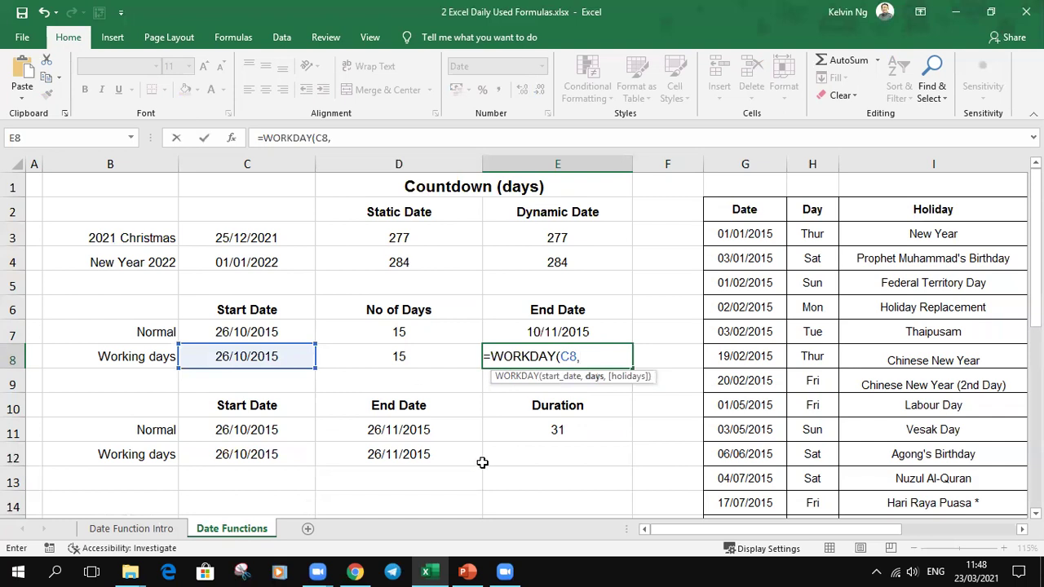
pyautogui.click(421, 361)
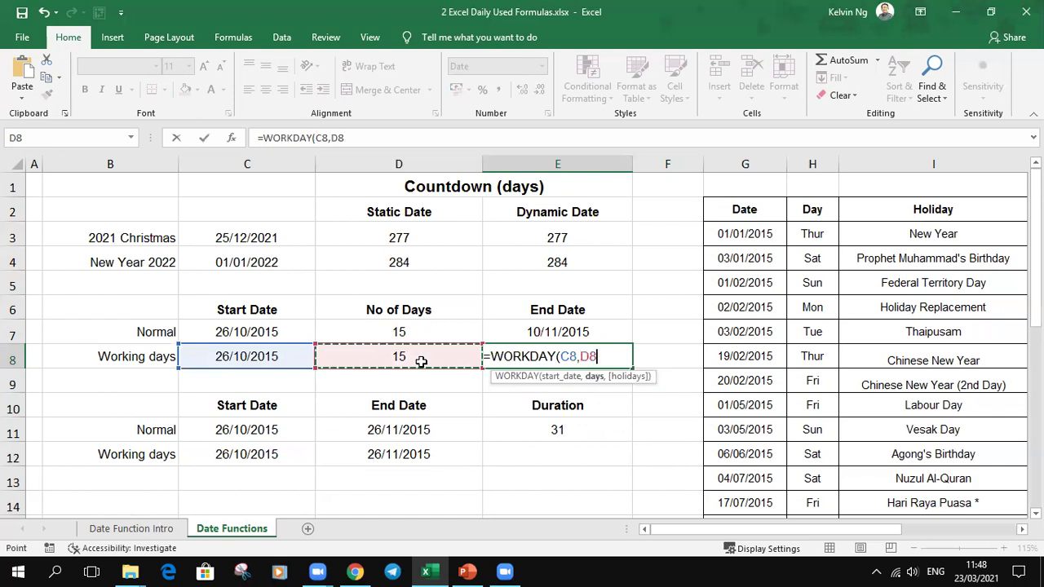
pyautogui.write(',')
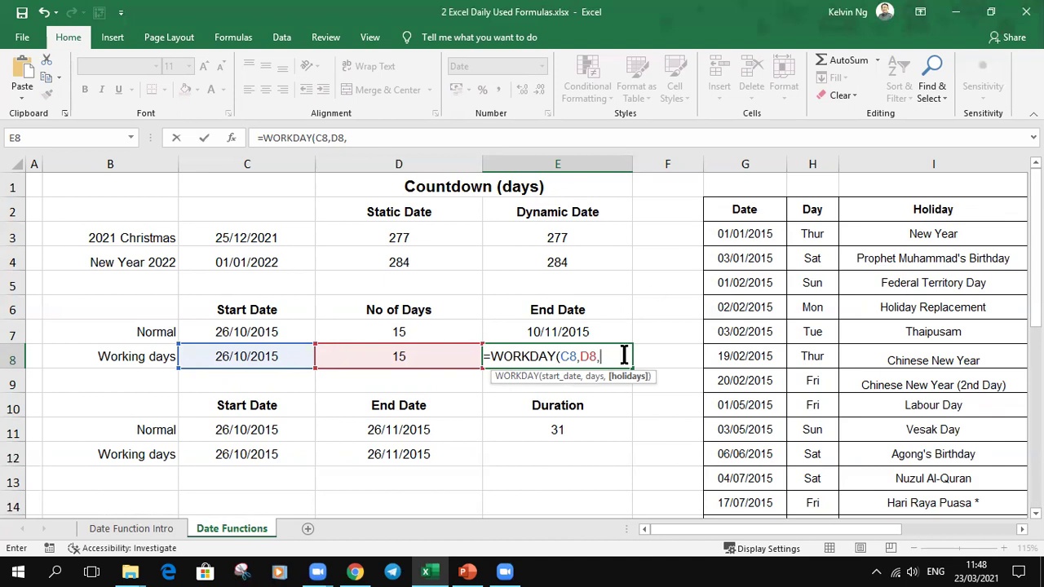
pyautogui.moveTo(755, 234); pyautogui.dragTo(738, 462)
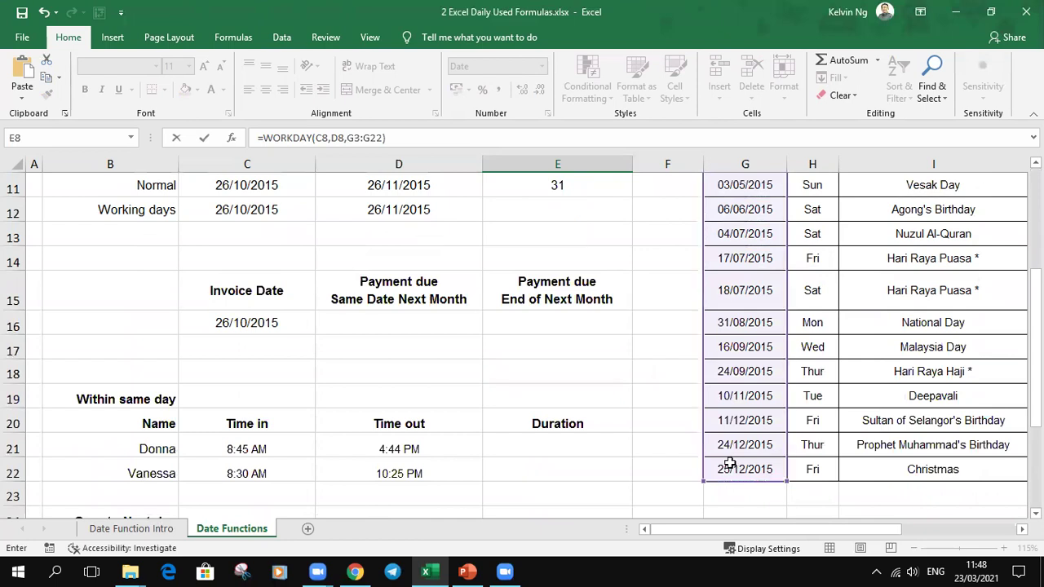
pyautogui.press('Escape')
pyautogui.scroll(2, 729, 463)
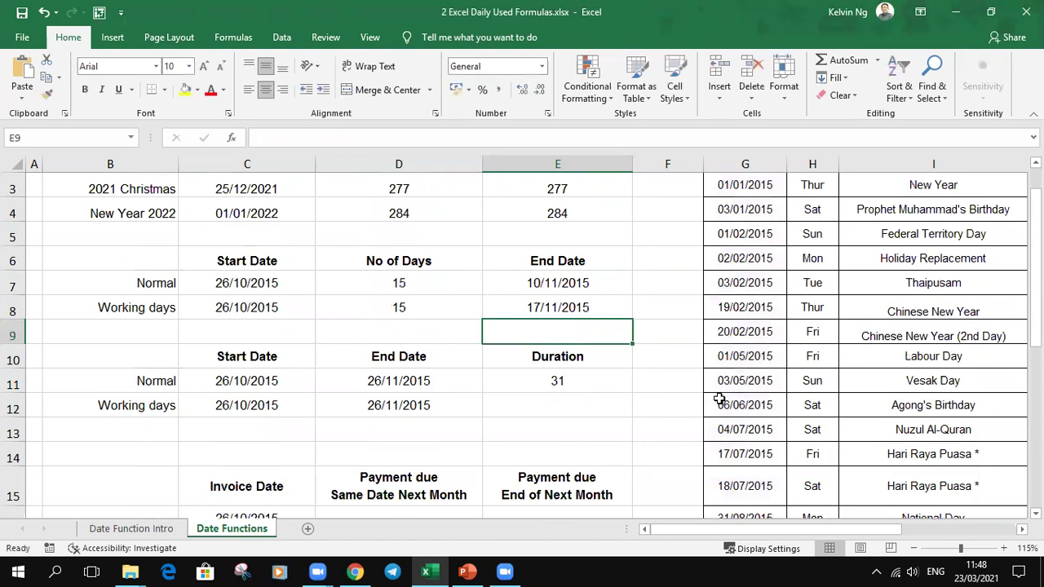
pyautogui.click(601, 314)
pyautogui.scroll(1, 636, 337)
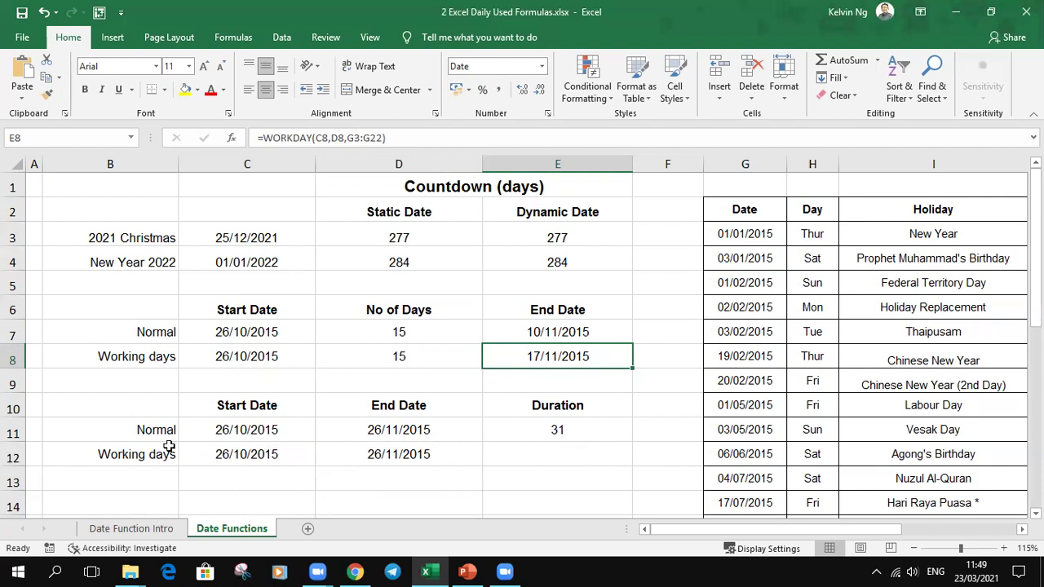
# - Examine the Normal row of the Duration table and the formula behind its duration in E11
pyautogui.moveTo(159, 430); pyautogui.dragTo(540, 439)
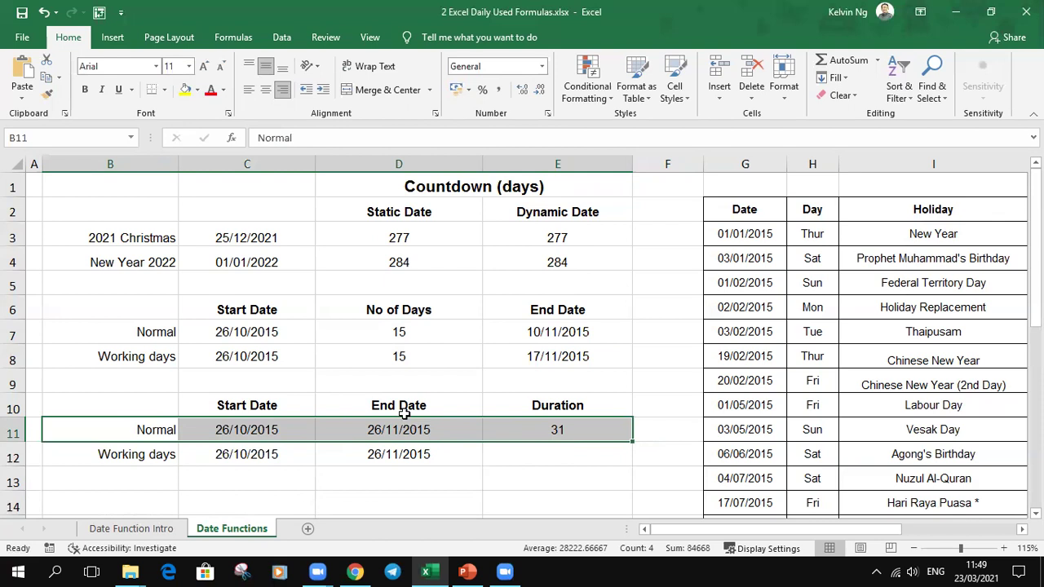
pyautogui.doubleClick(542, 429)
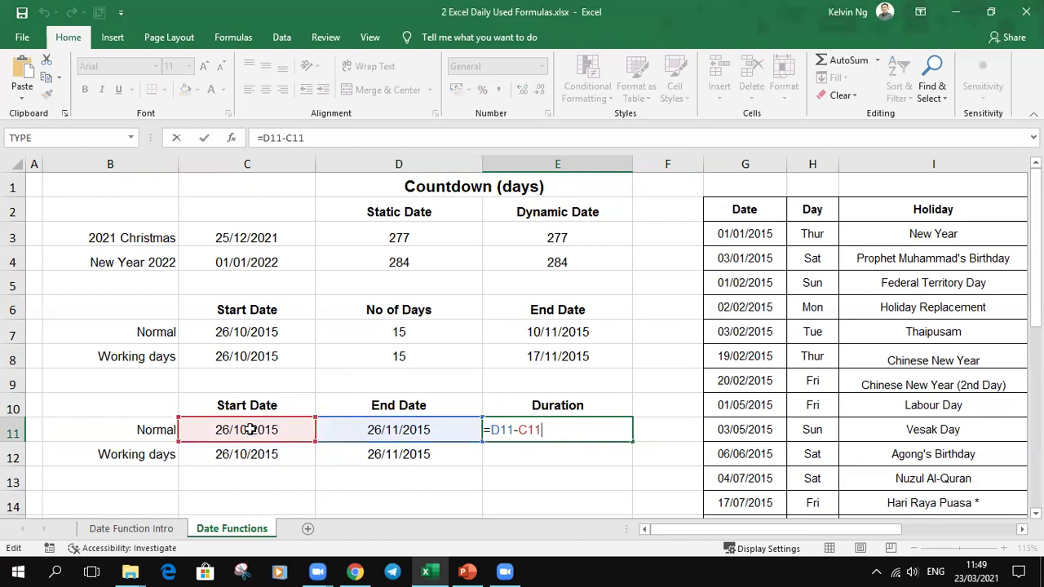
pyautogui.press('Return')
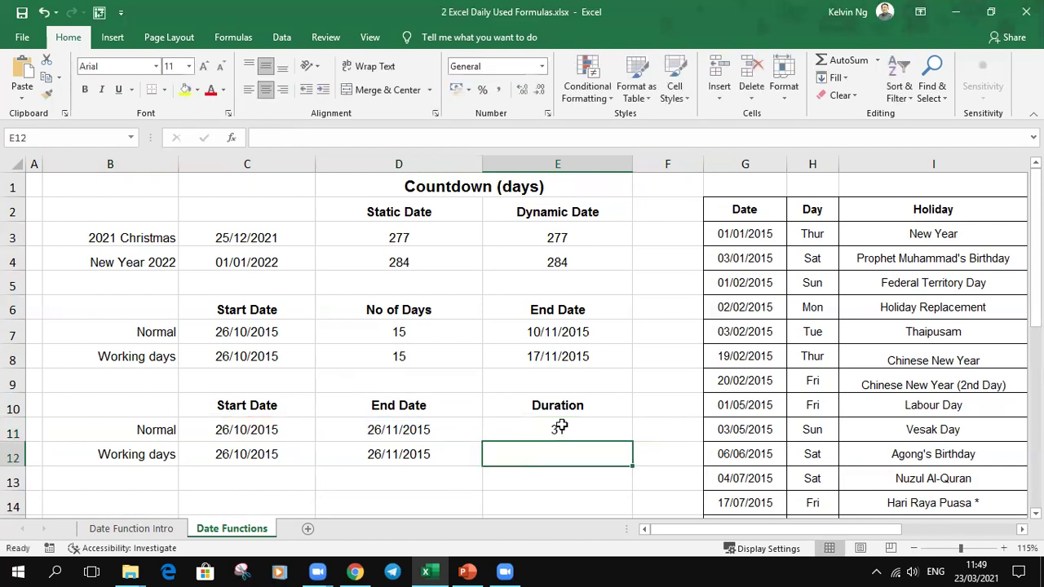
pyautogui.click(590, 425)
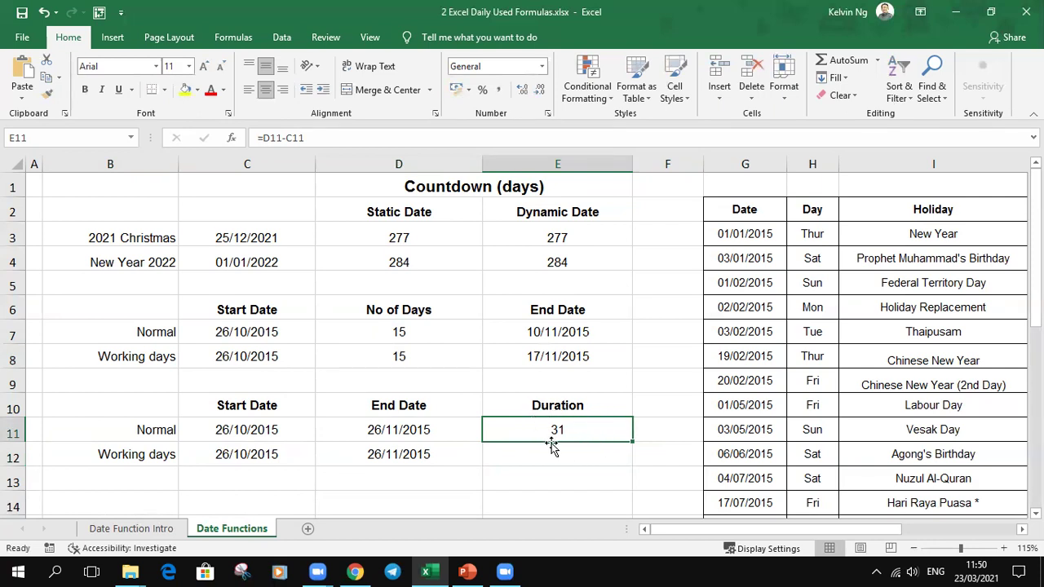
# - Enter =NETWORKDAYS(C12,D12,G3:G22) in E12 to calculate the Working days duration excluding the listed holidays
pyautogui.click(569, 456)
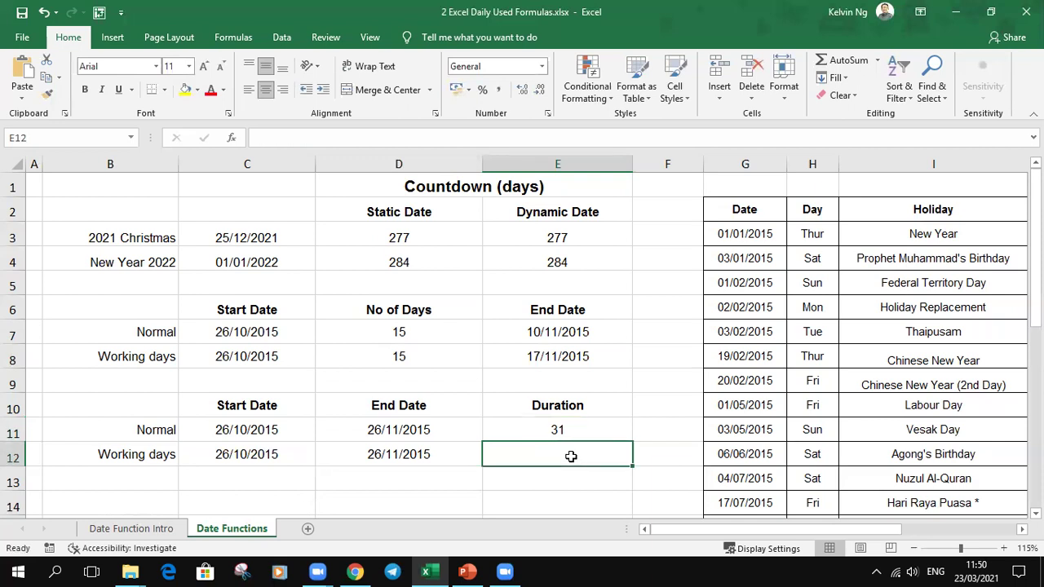
pyautogui.write('=NETWORKDAYS(')
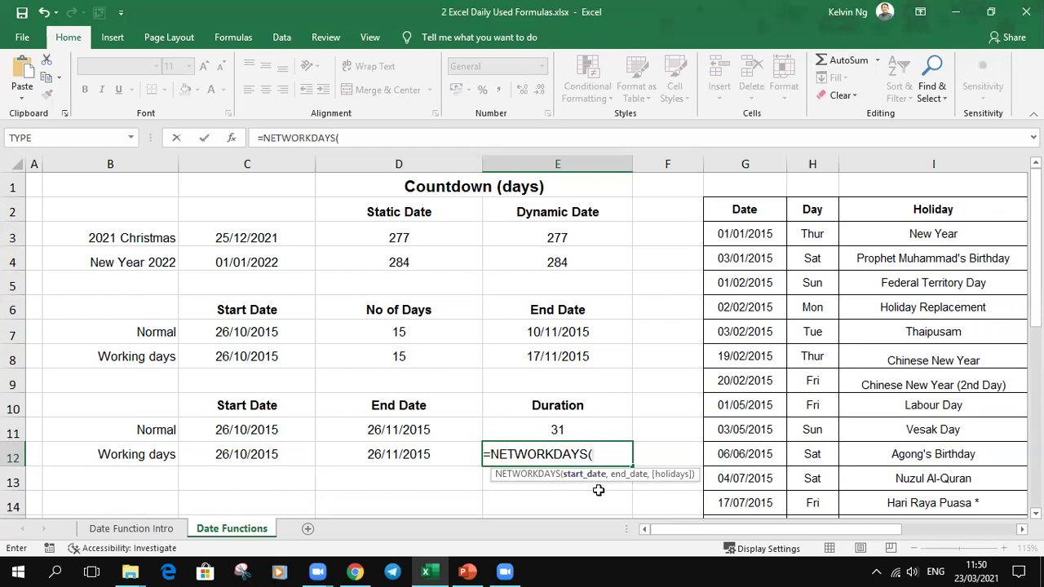
pyautogui.click(267, 455)
pyautogui.write(',')
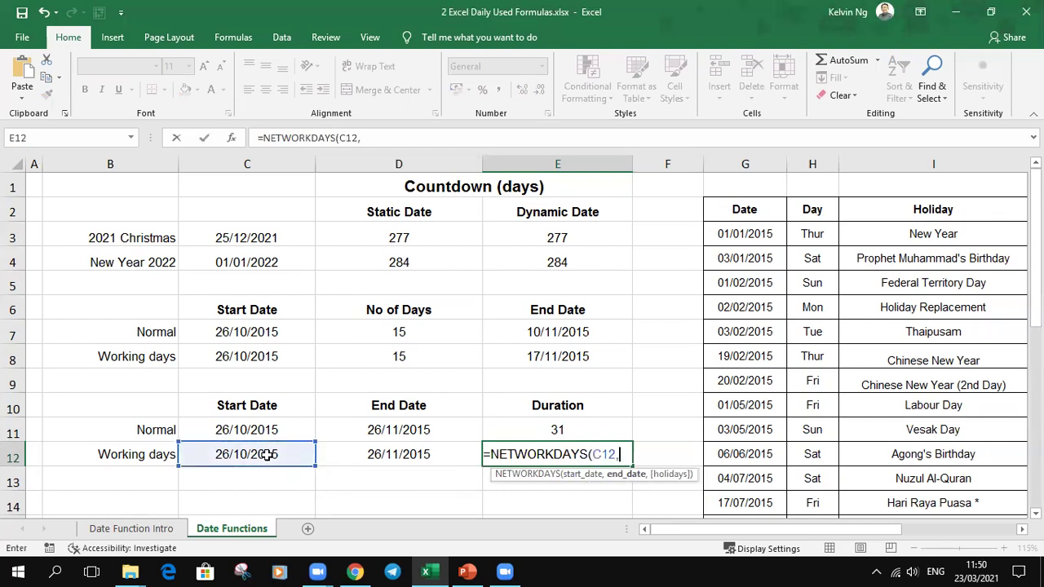
pyautogui.click(394, 458)
pyautogui.write(',')
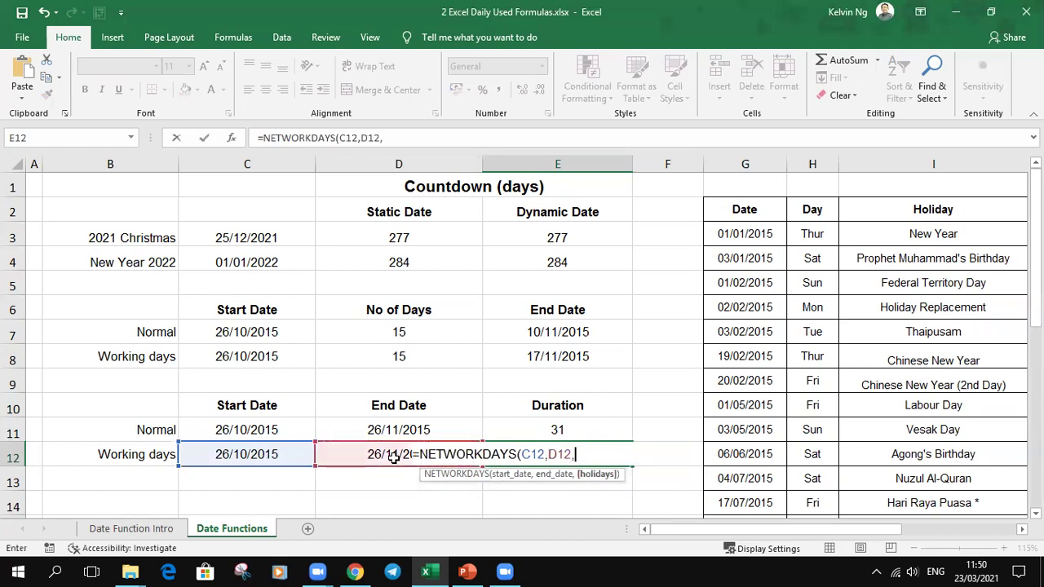
pyautogui.moveTo(715, 247); pyautogui.dragTo(761, 473)
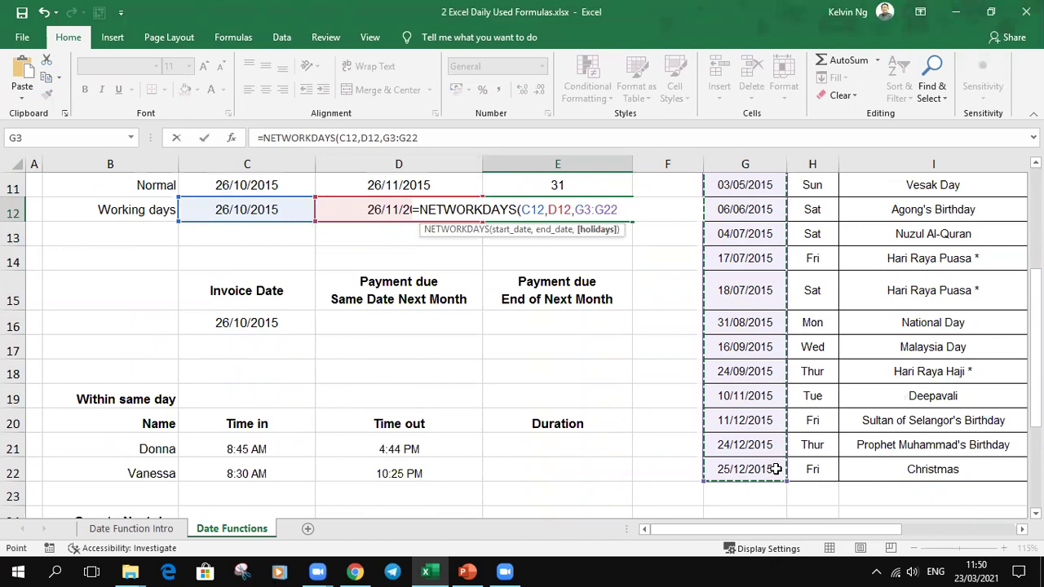
pyautogui.write(')')
pyautogui.press('Return')
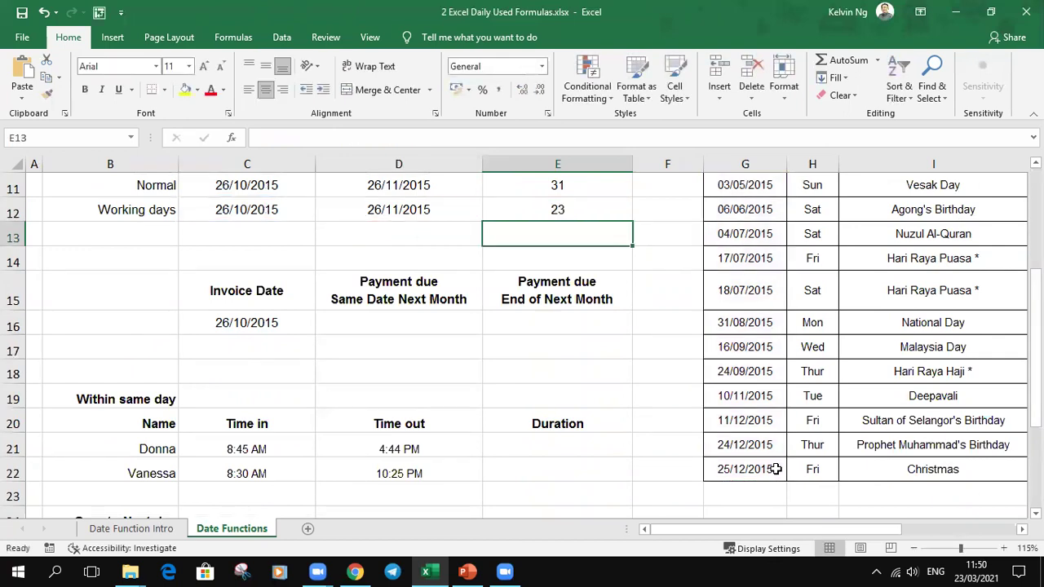
pyautogui.scroll(4, 772, 467)
pyautogui.click(609, 456)
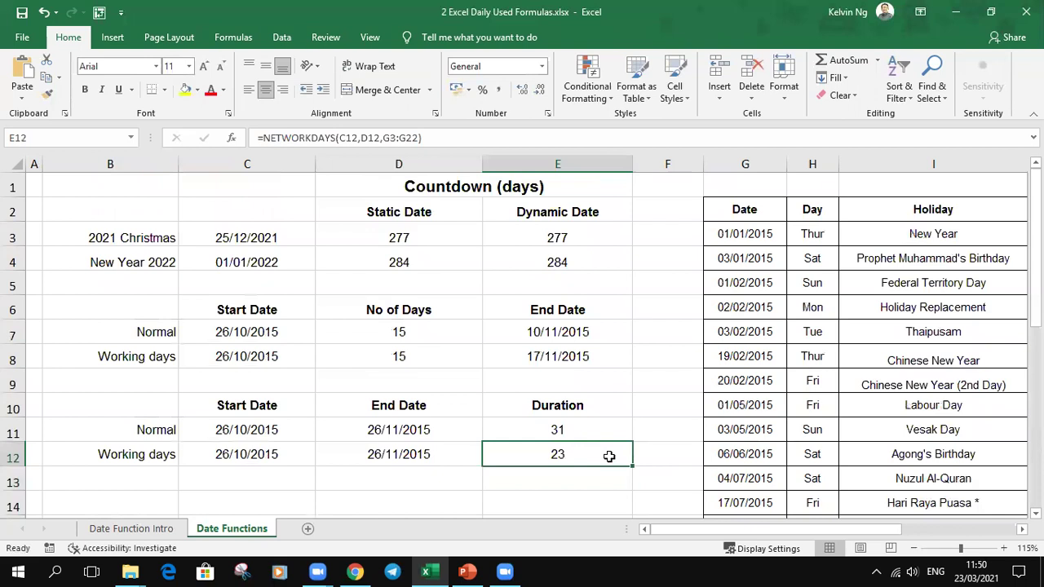